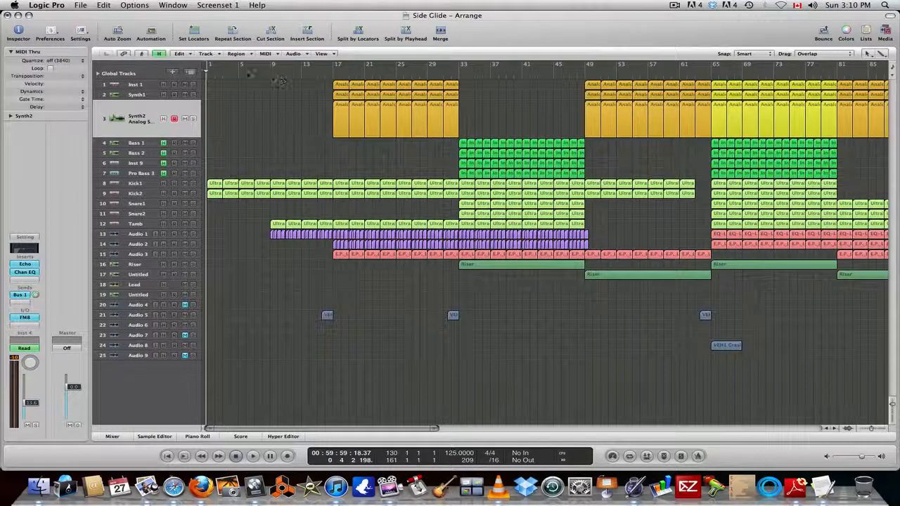
Select the Audio 9 track and listen to the intro from bar 1, skipping ahead to just before bars 9 and 17.
{"action": "left_click", "coordinate": [123, 356]}
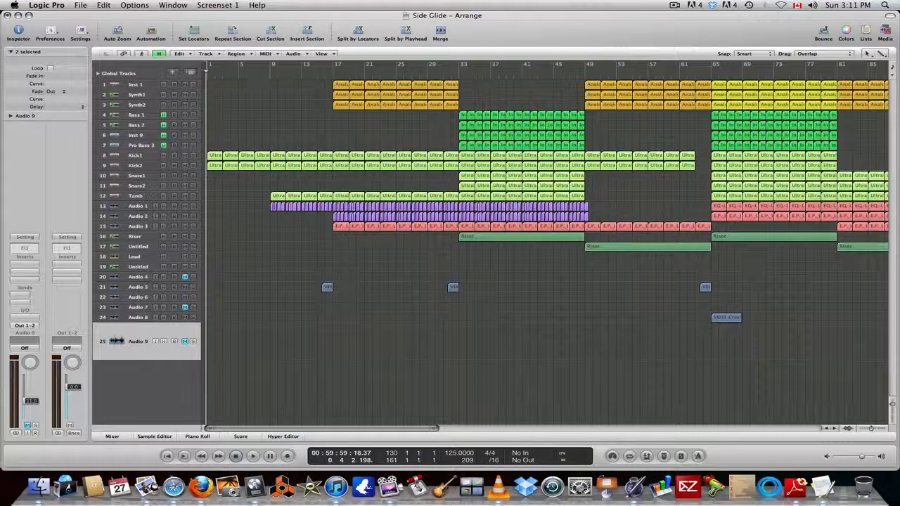
{"action": "key", "text": "space"}
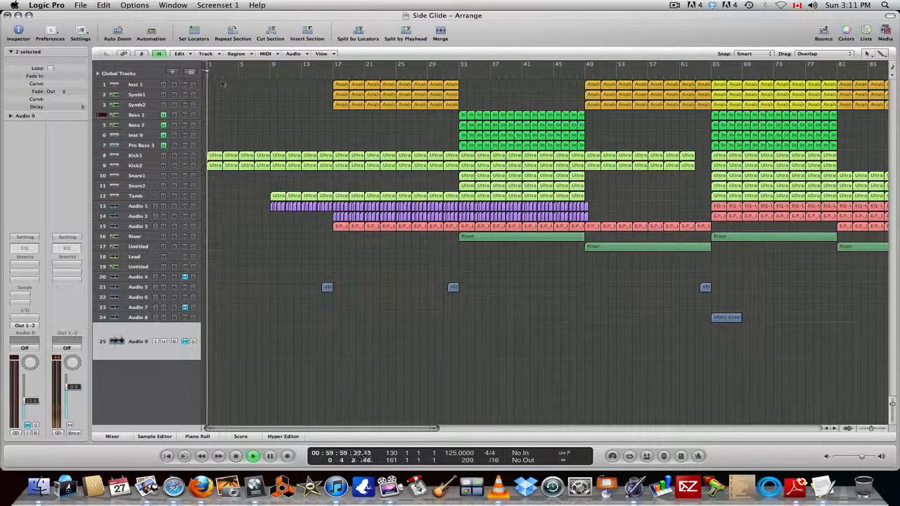
{"action": "left_click", "coordinate": [268, 74]}
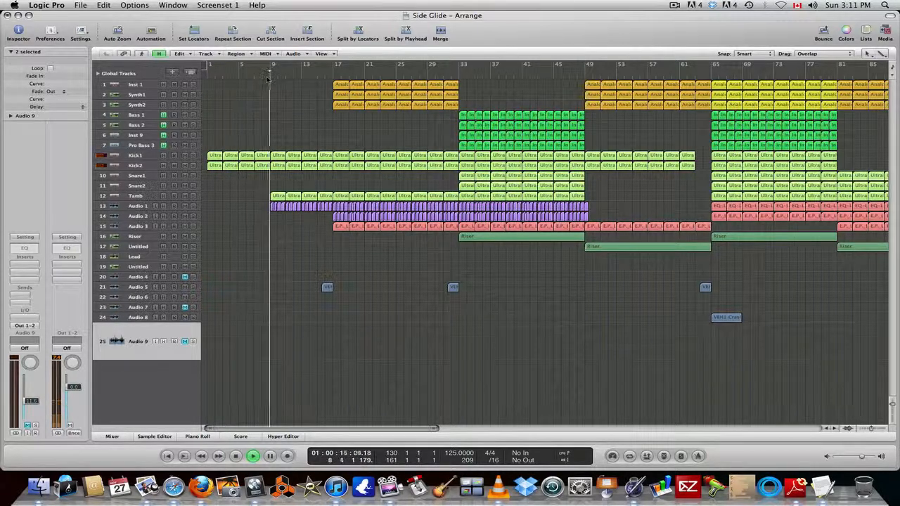
{"action": "left_click", "coordinate": [324, 75]}
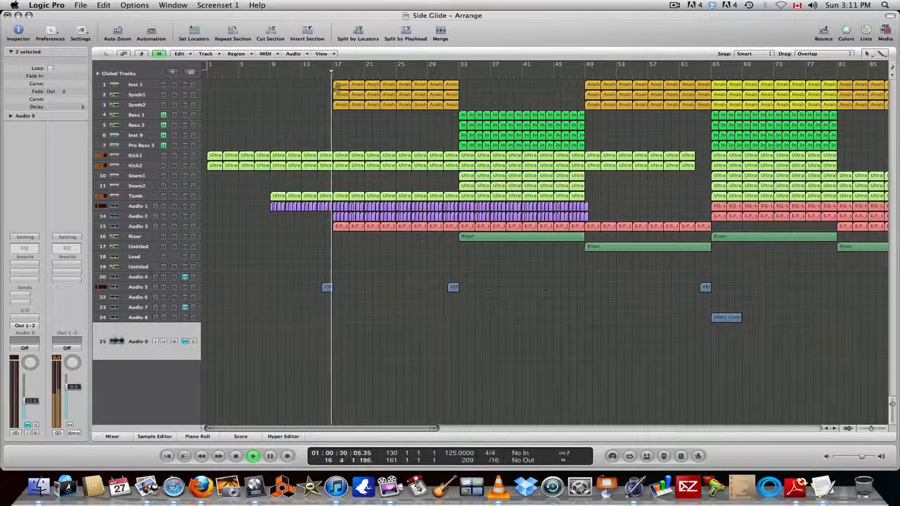
{"action": "left_click", "coordinate": [193, 105]}
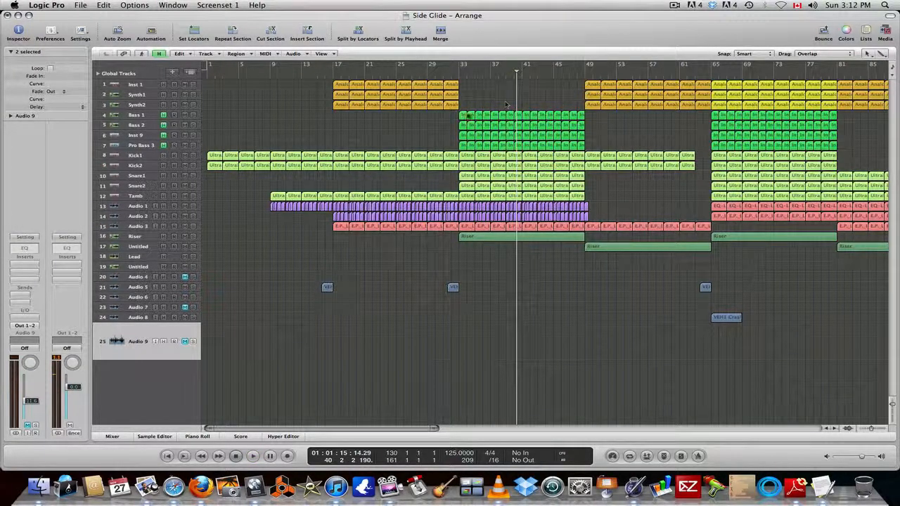
Select the Inst 1, Synth1 and Synth2 regions in bars 17 to 33 and place the playhead just before bar 49.
{"action": "left_click", "coordinate": [583, 73]}
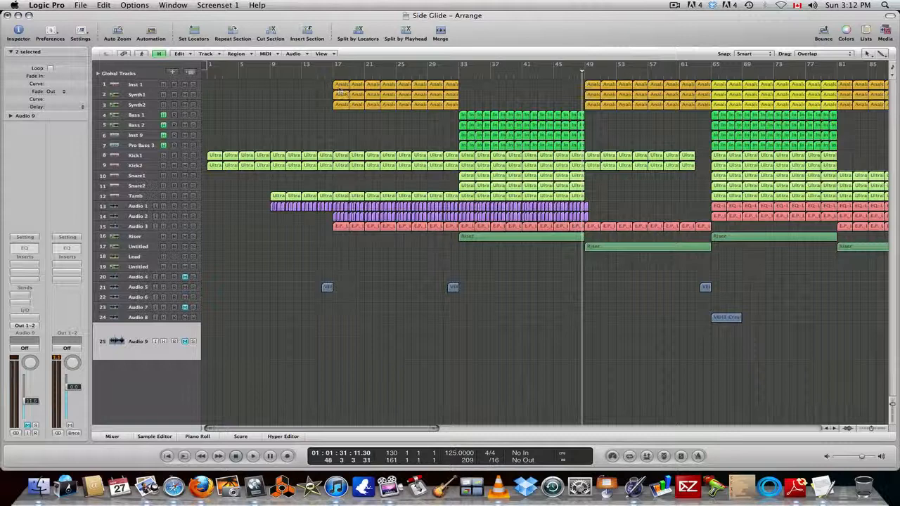
{"action": "left_click_drag", "start_coordinate": [325, 82], "coordinate": [461, 115]}
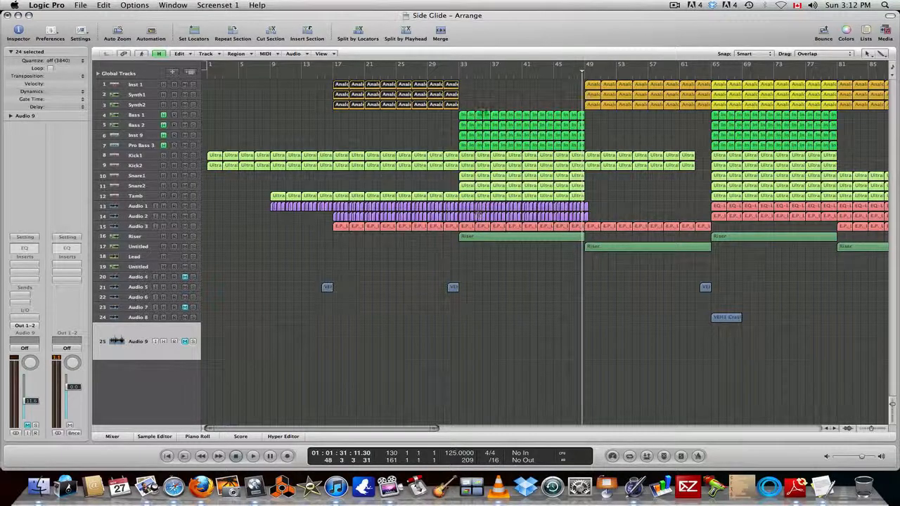
{"action": "left_click", "coordinate": [709, 75]}
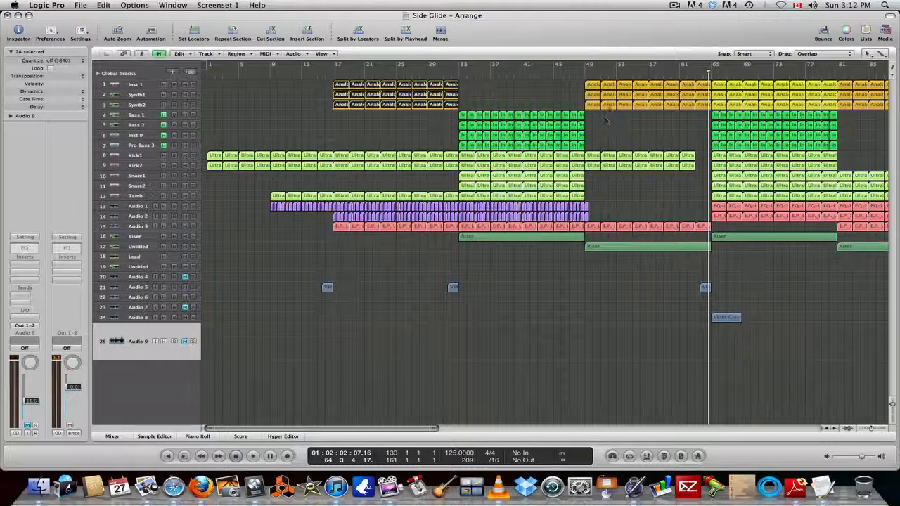
{"action": "left_click", "coordinate": [580, 76]}
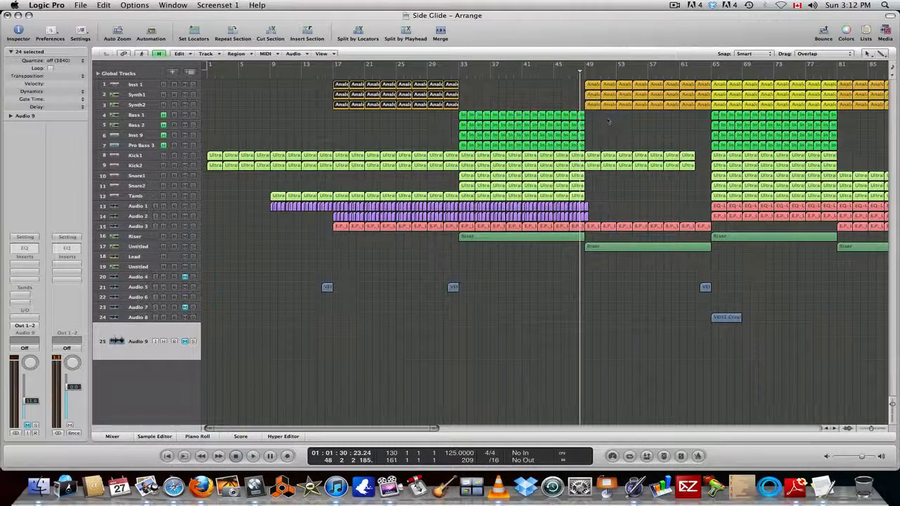
Play the breakdown with bars 49 to 65 as the cycle range, and move the cycle range to bars 65 to 81.
{"action": "left_click_drag", "start_coordinate": [581, 68], "coordinate": [418, 64]}
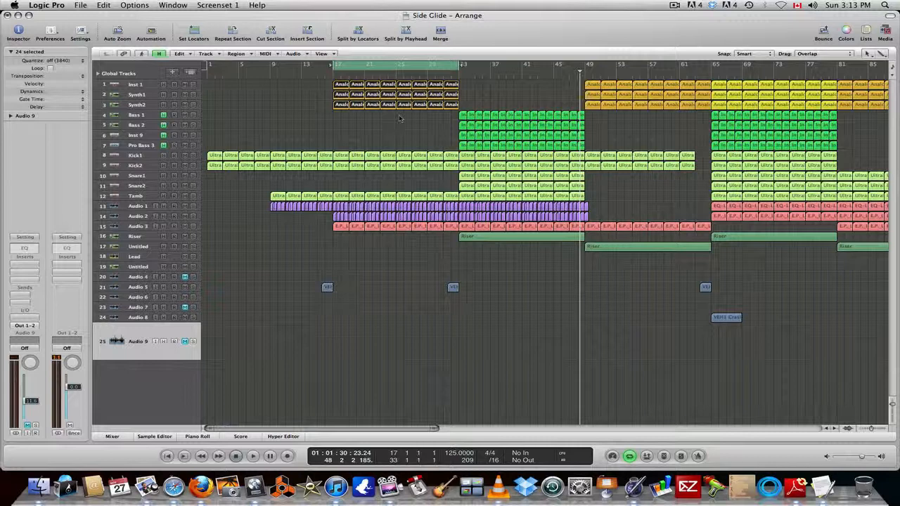
{"action": "left_click_drag", "start_coordinate": [374, 66], "coordinate": [624, 68]}
{"action": "key", "text": "space"}
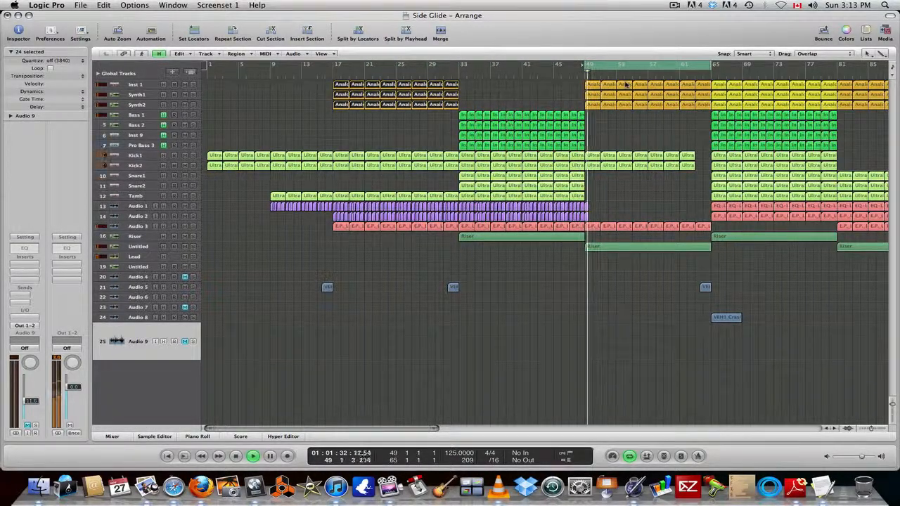
{"action": "left_click", "coordinate": [637, 67]}
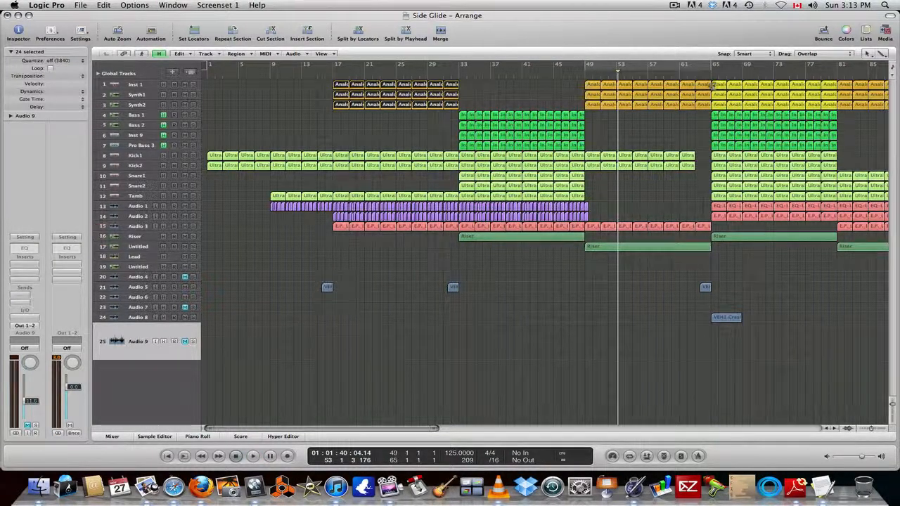
{"action": "left_click_drag", "start_coordinate": [715, 67], "coordinate": [836, 74]}
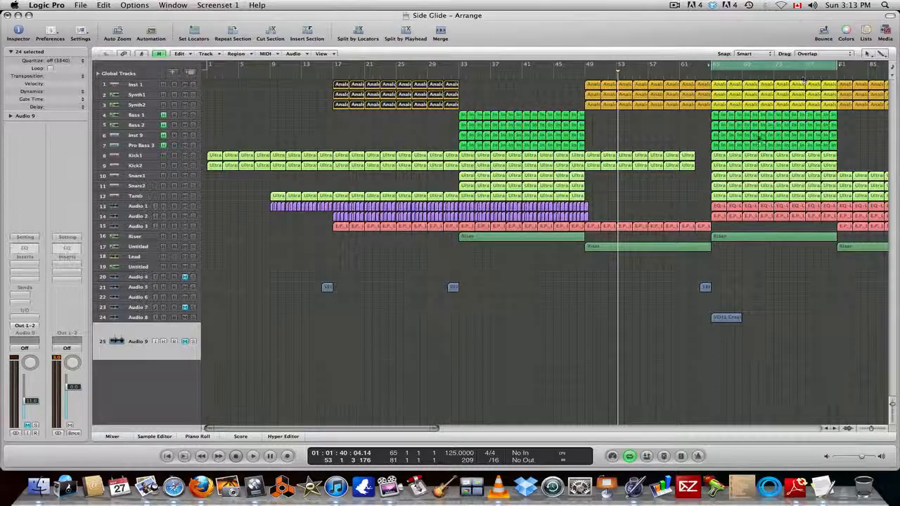
Solo the Audio 5 and Audio 8 crash tracks and play them from bar 63 with cycling off.
{"action": "left_click", "coordinate": [137, 287]}
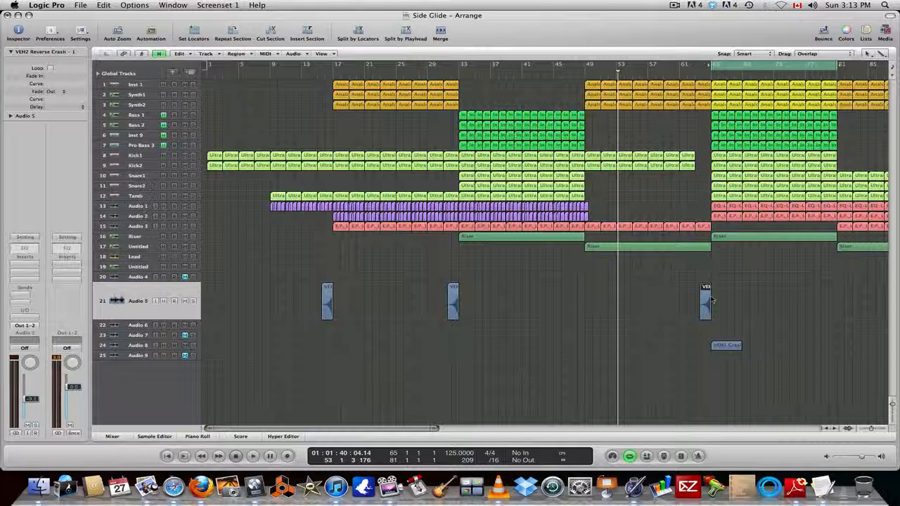
{"action": "left_click", "coordinate": [721, 348]}
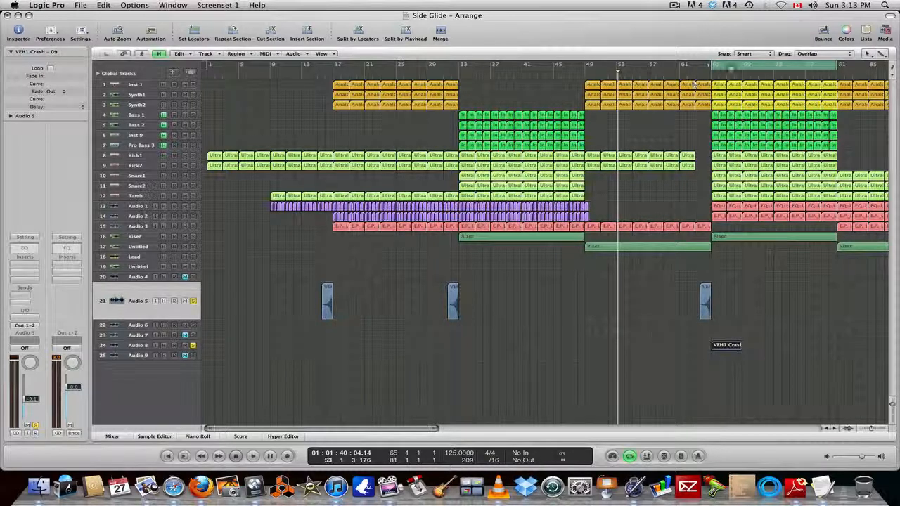
{"action": "left_click", "coordinate": [731, 65]}
{"action": "left_click", "coordinate": [696, 73]}
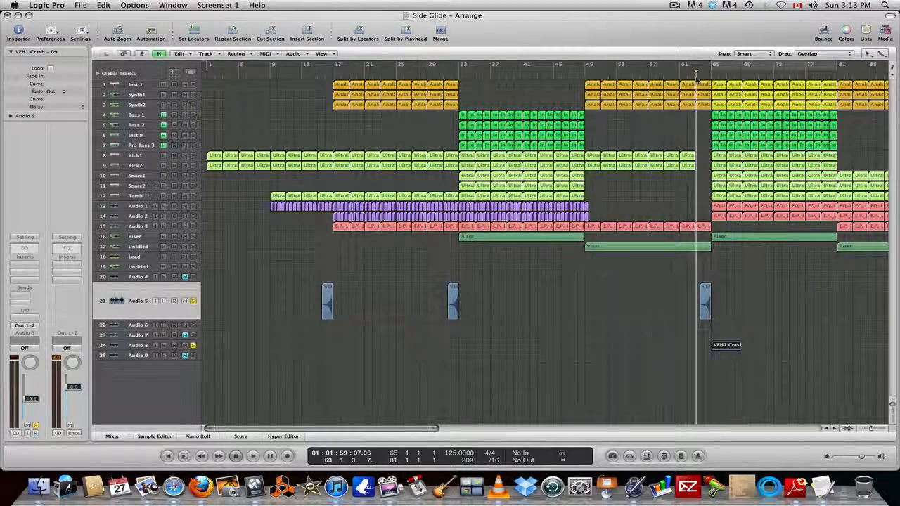
{"action": "key", "text": "space"}
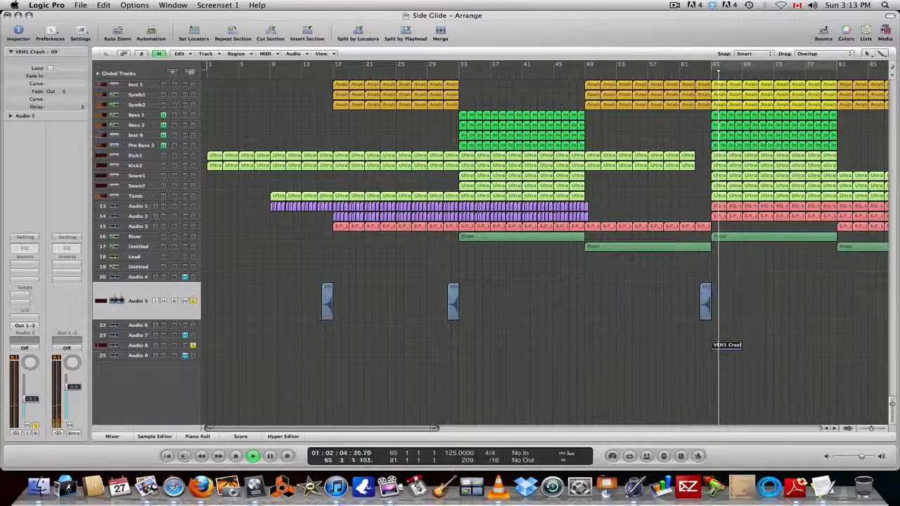
Unsolo the Audio 5 and Audio 8 tracks and play the full mix through the drop at bar 65.
{"action": "left_click", "coordinate": [193, 346]}
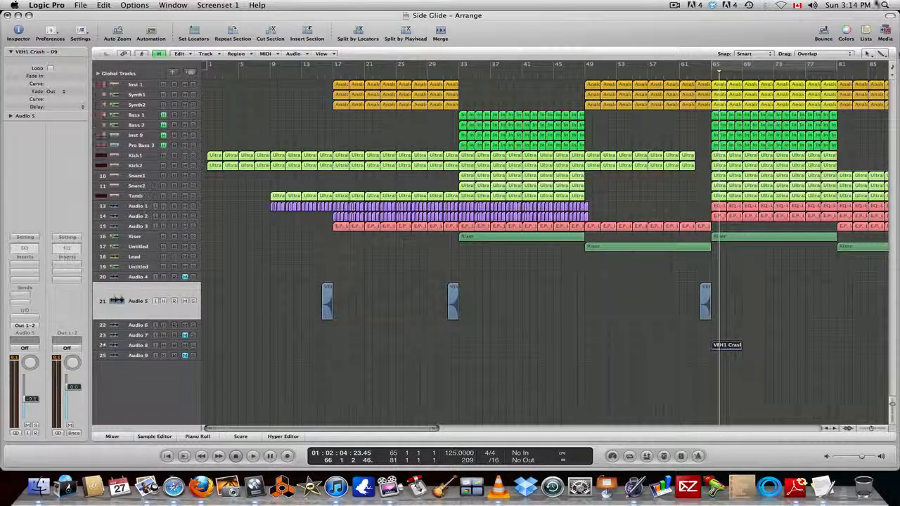
{"action": "double_click", "coordinate": [689, 77]}
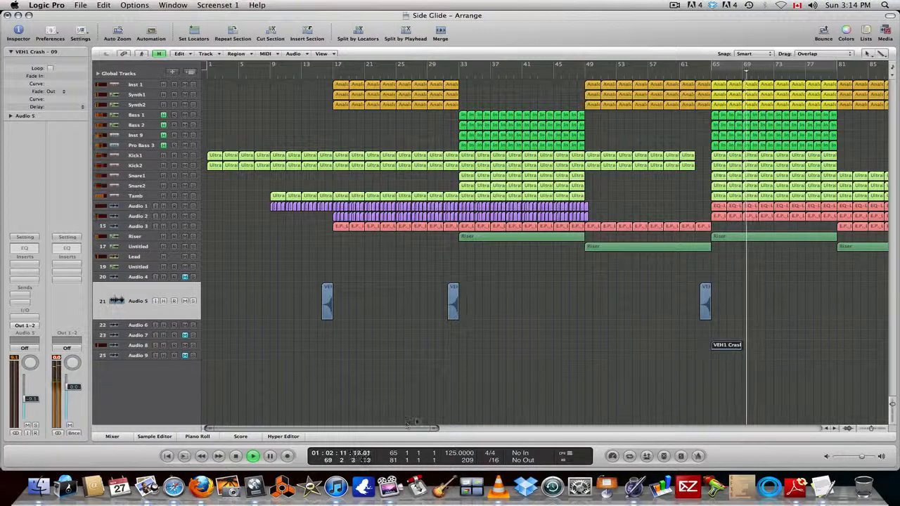
{"action": "key", "text": "space"}
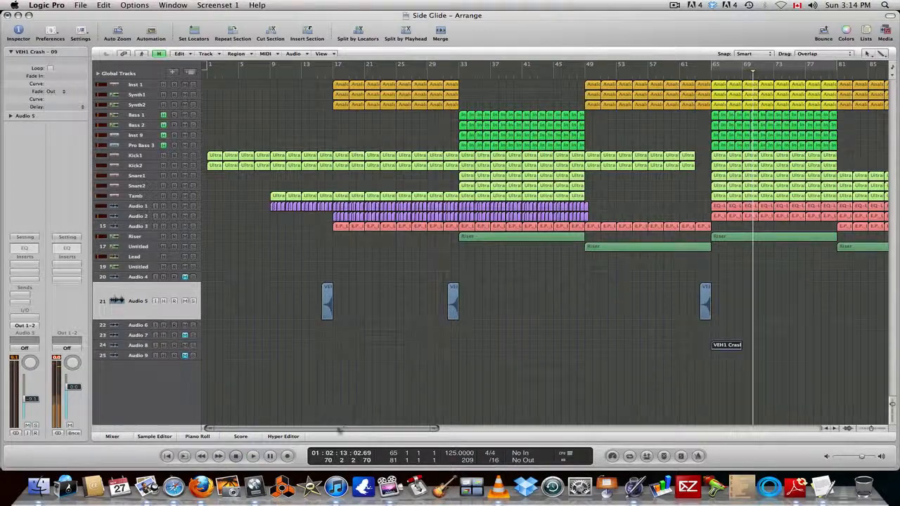
Select the Inst 1, Synth1 and Synth2 regions in bars 81 to 97 and mark that section with the cycle range.
{"action": "left_click_drag", "start_coordinate": [330, 429], "coordinate": [449, 429]}
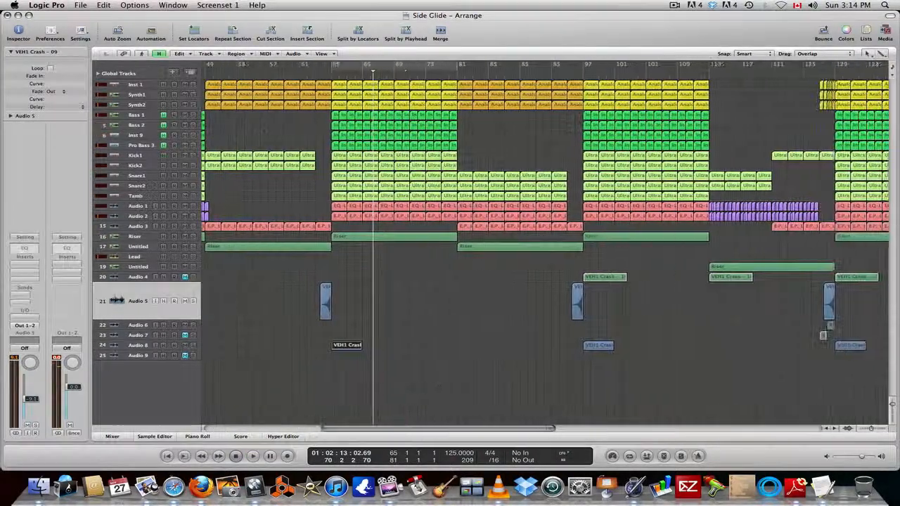
{"action": "left_click_drag", "start_coordinate": [461, 117], "coordinate": [577, 78]}
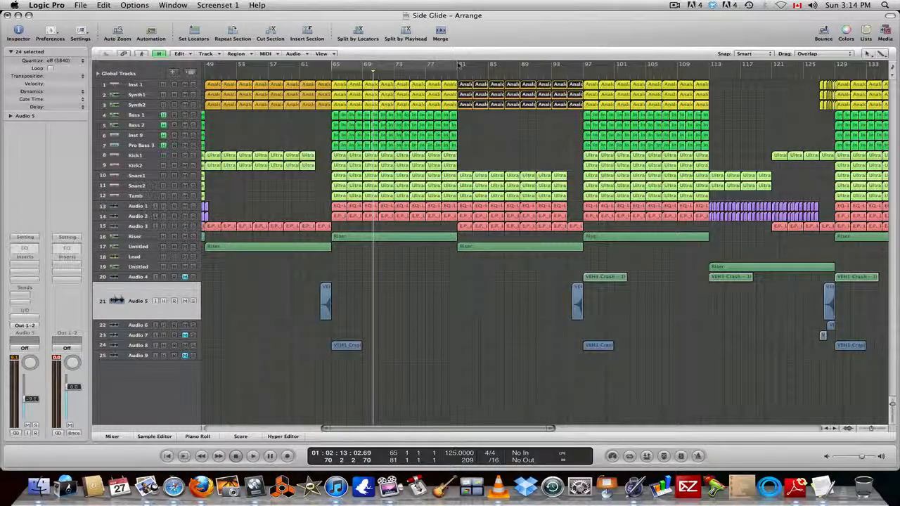
{"action": "left_click_drag", "start_coordinate": [459, 65], "coordinate": [584, 67]}
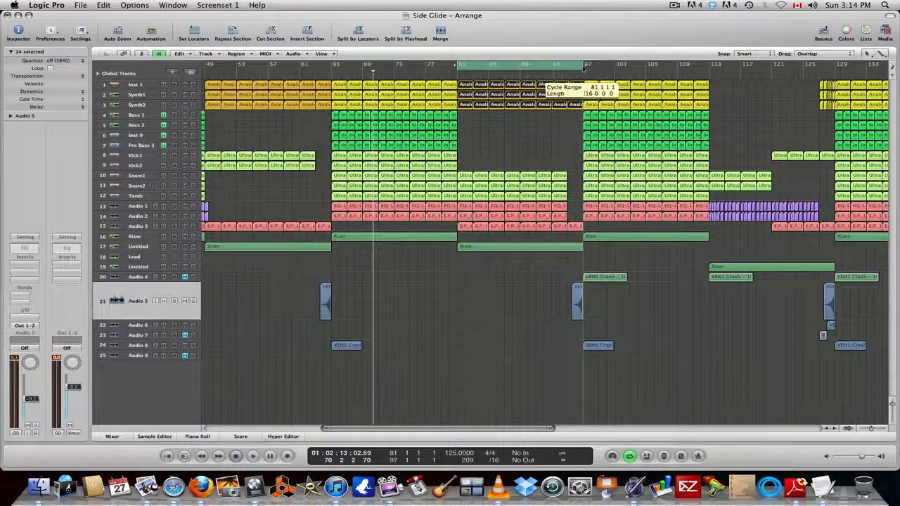
{"action": "left_click", "coordinate": [545, 69]}
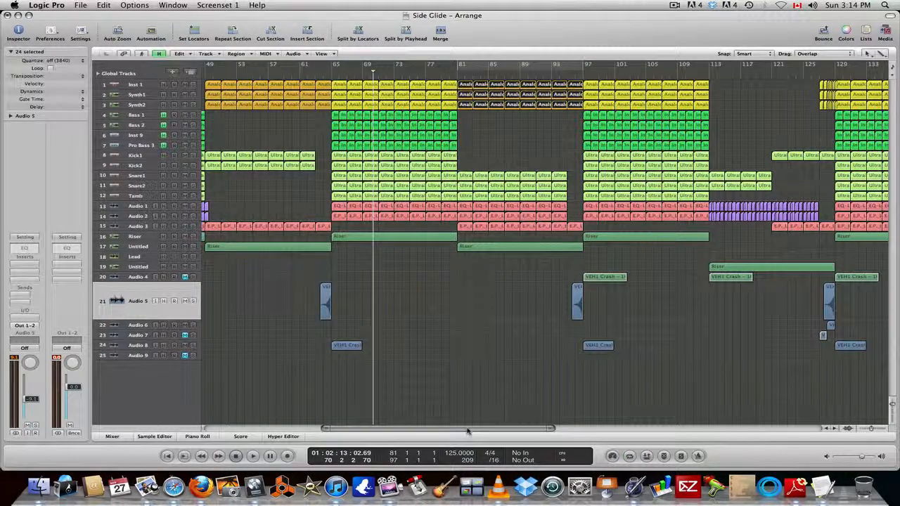
Fit the whole arrangement in view and mark bars 39 to 55 with the cycle range, leaving cycling off.
{"action": "left_click_drag", "start_coordinate": [468, 431], "coordinate": [513, 430]}
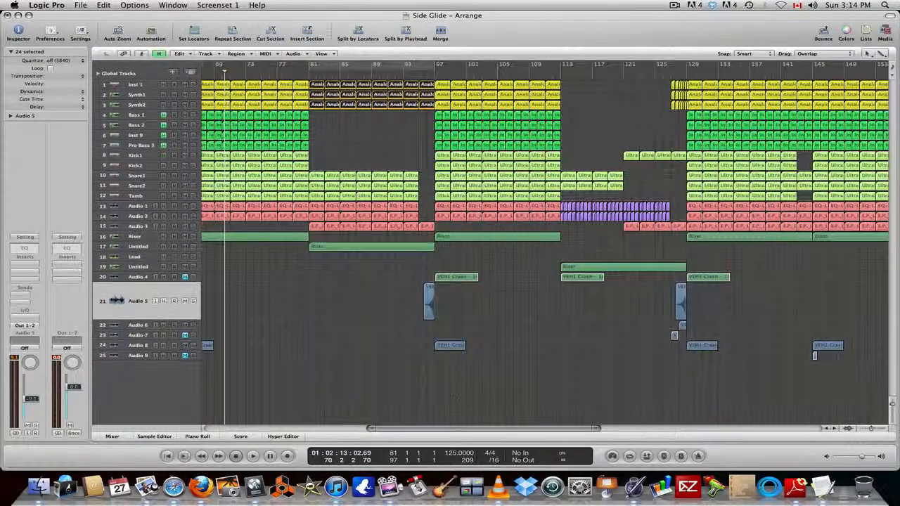
{"action": "key", "text": "ctrl+Left"}
{"action": "key", "text": "ctrl+Left"}
{"action": "key", "text": "ctrl+Left"}
{"action": "left_click_drag", "start_coordinate": [436, 429], "coordinate": [374, 430]}
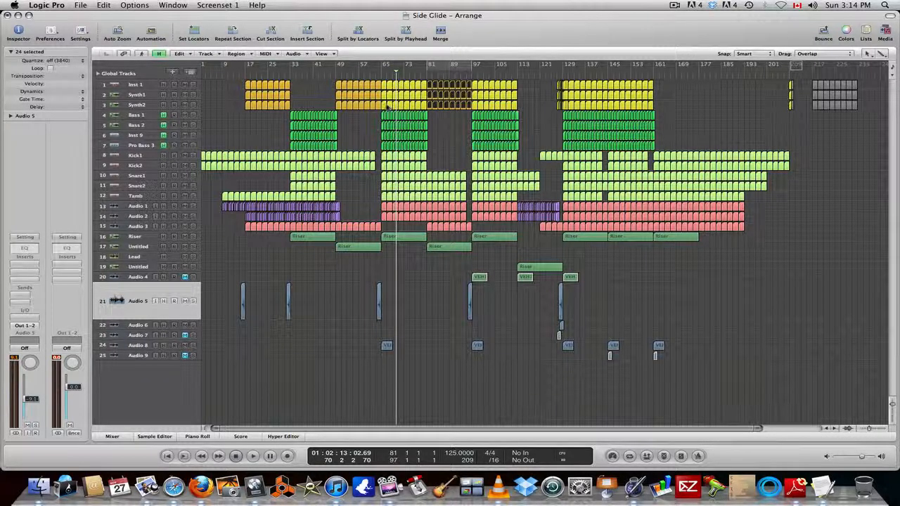
{"action": "left_click_drag", "start_coordinate": [384, 66], "coordinate": [330, 65]}
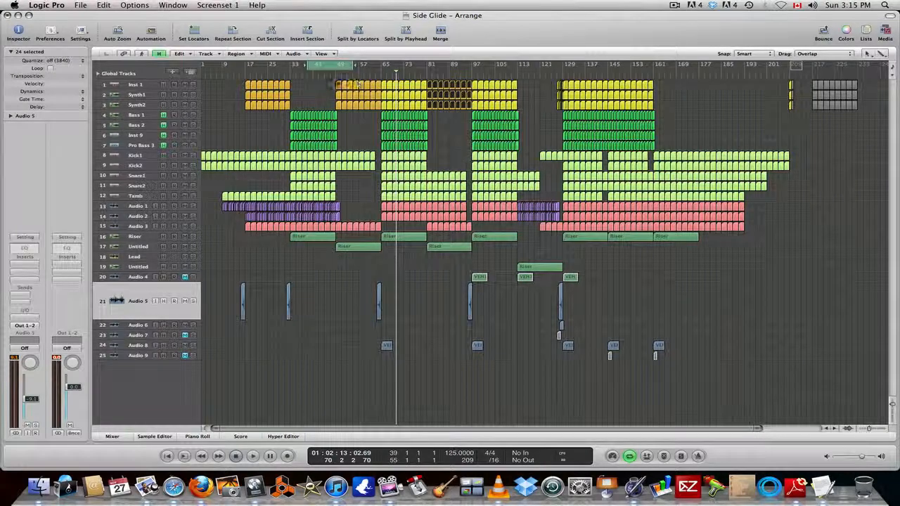
{"action": "left_click", "coordinate": [336, 65]}
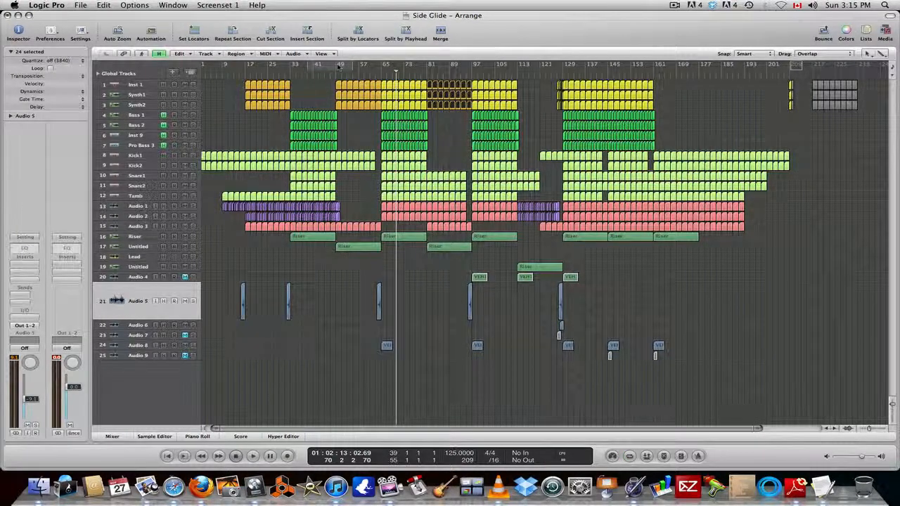
Mark bars 113 to 129 and bars 130 to 142 with the cycle range, switching cycling off after each.
{"action": "left_click_drag", "start_coordinate": [340, 66], "coordinate": [530, 70]}
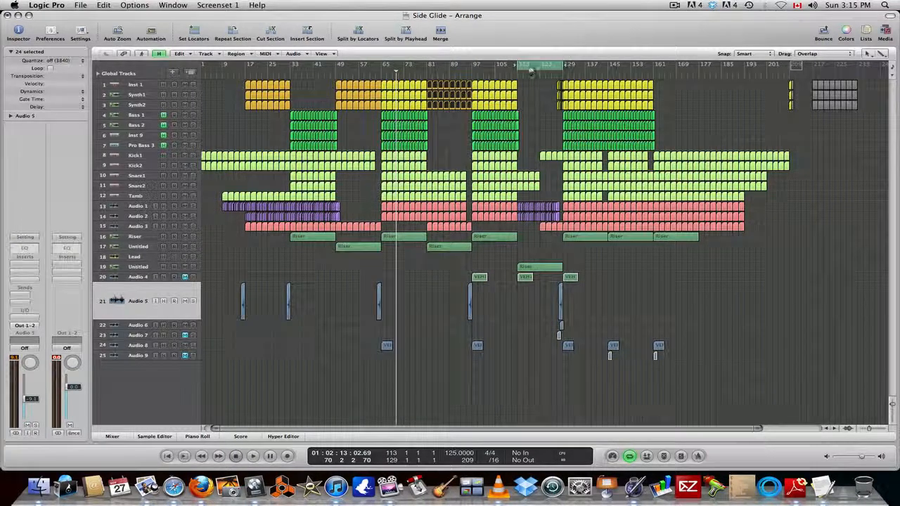
{"action": "left_click", "coordinate": [530, 68]}
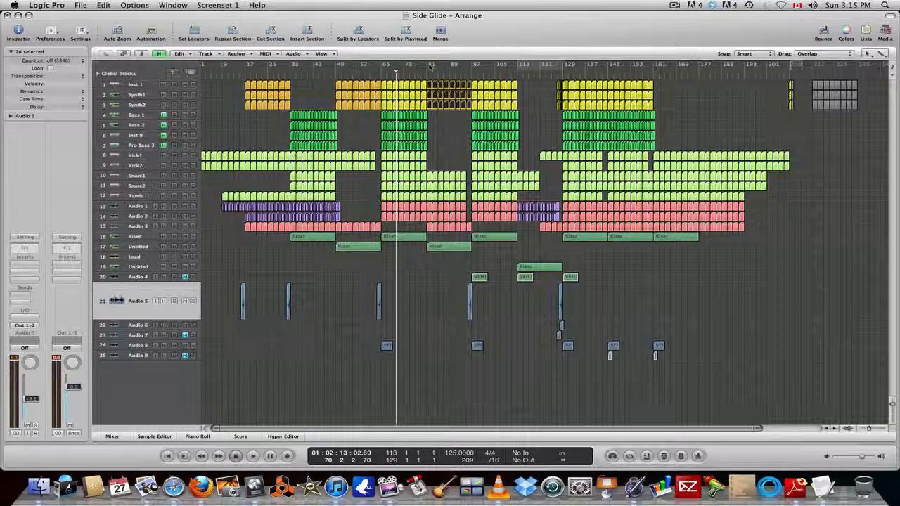
{"action": "mouse_move", "coordinate": [430, 68]}
{"action": "left_mouse_down"}
{"action": "mouse_move", "coordinate": [472, 69]}
{"action": "mouse_move", "coordinate": [363, 67]}
{"action": "mouse_move", "coordinate": [548, 67]}
{"action": "mouse_move", "coordinate": [540, 67]}
{"action": "left_mouse_up"}
{"action": "left_click", "coordinate": [535, 68]}
{"action": "left_click_drag", "start_coordinate": [566, 67], "coordinate": [600, 66]}
{"action": "left_click", "coordinate": [579, 68]}
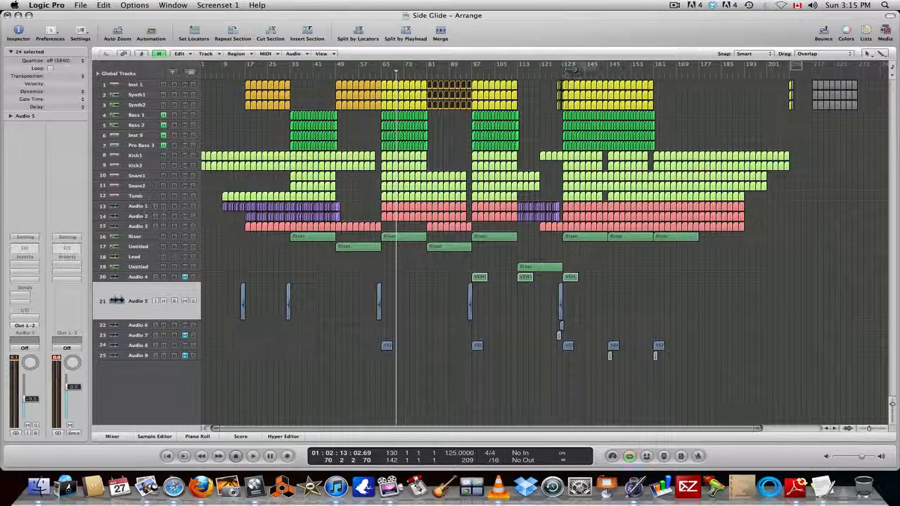
Play the build-up from about bar 110 into the final drop, and set the cycle range to bars 130 to 160 with cycling off.
{"action": "left_click", "coordinate": [510, 70]}
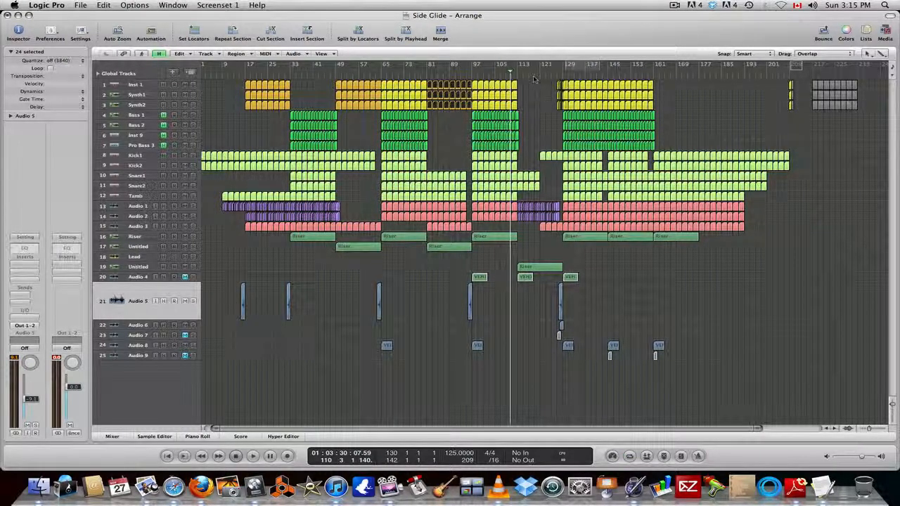
{"action": "key", "text": "space"}
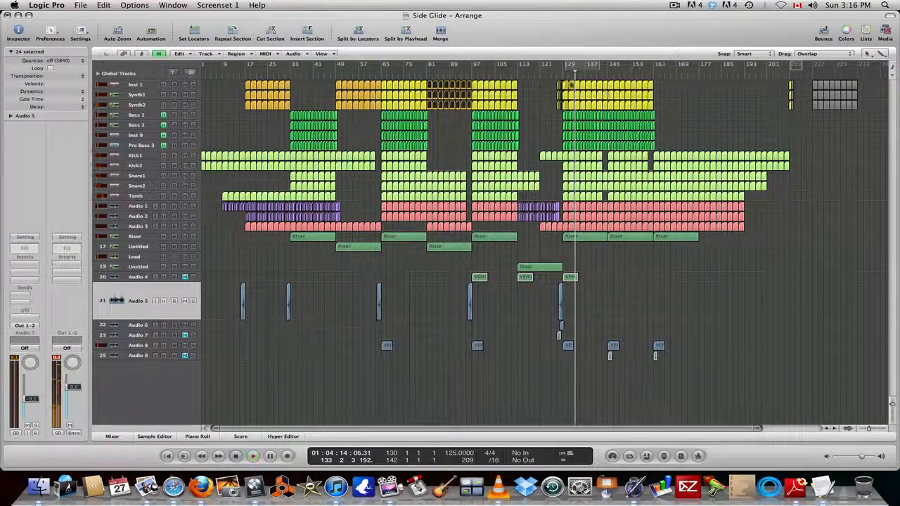
{"action": "left_click_drag", "start_coordinate": [572, 65], "coordinate": [652, 65]}
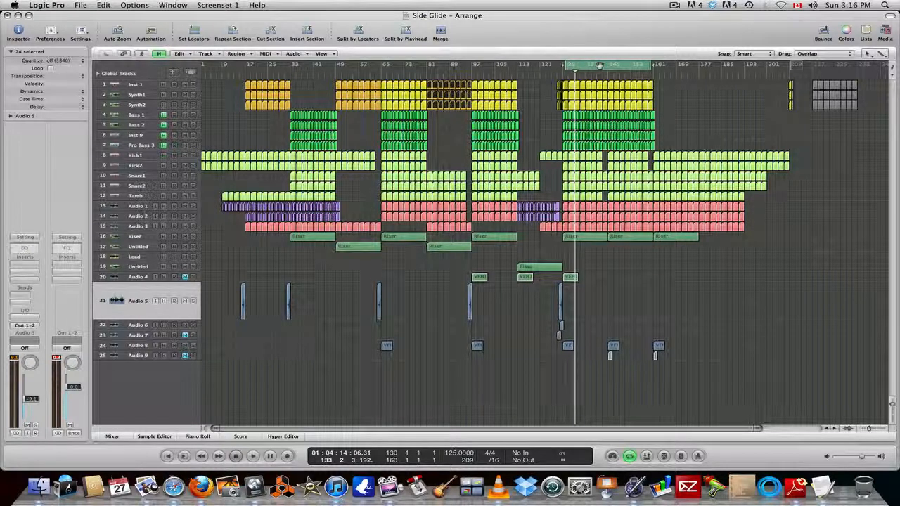
{"action": "left_click", "coordinate": [599, 66]}
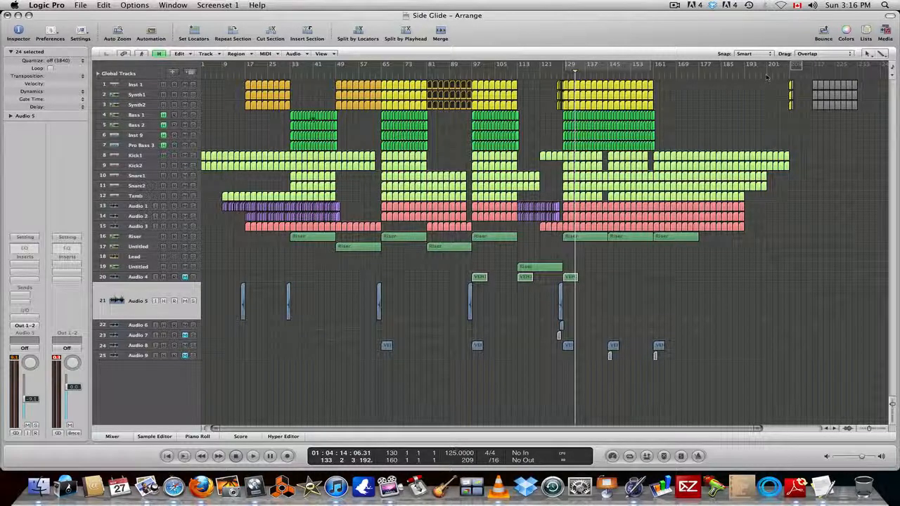
Return to the song's start and select the Audio 9, Inst 1, Synth1 and Synth2 tracks one after another.
{"action": "left_click_drag", "start_coordinate": [434, 431], "coordinate": [378, 431]}
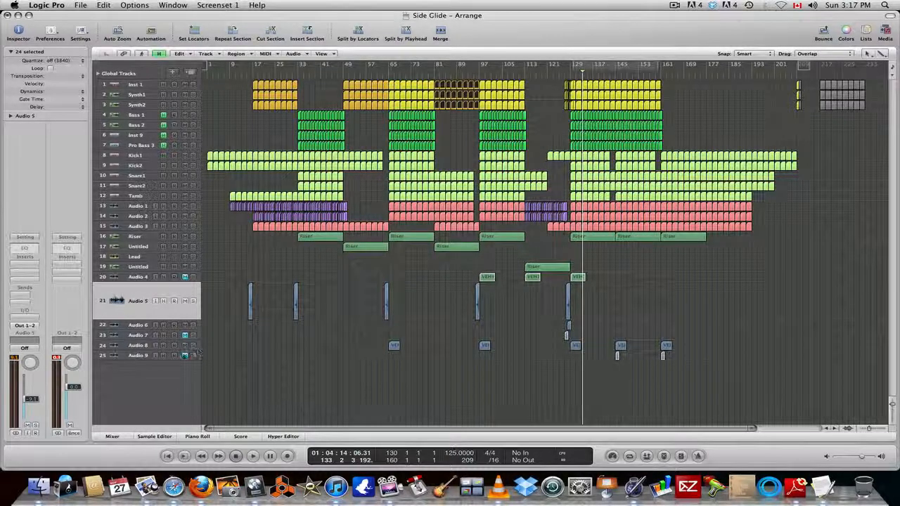
{"action": "left_click", "coordinate": [134, 355]}
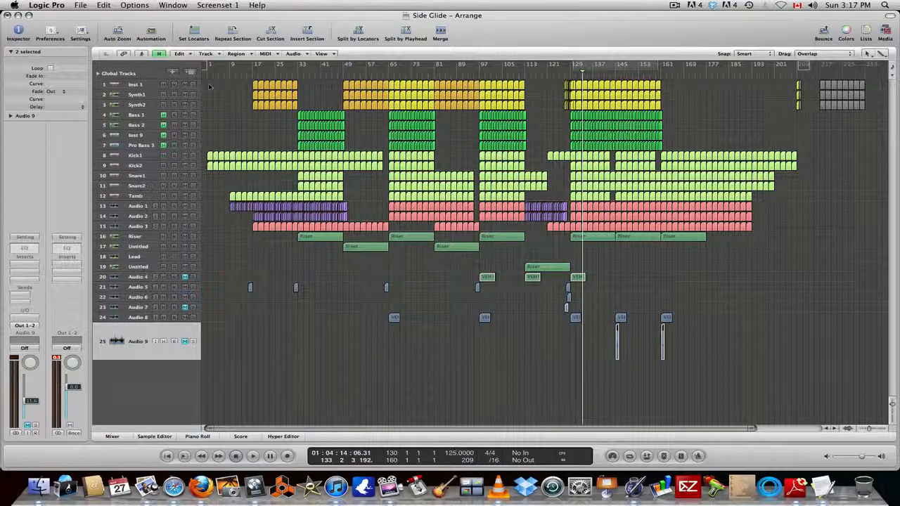
{"action": "left_click", "coordinate": [150, 85]}
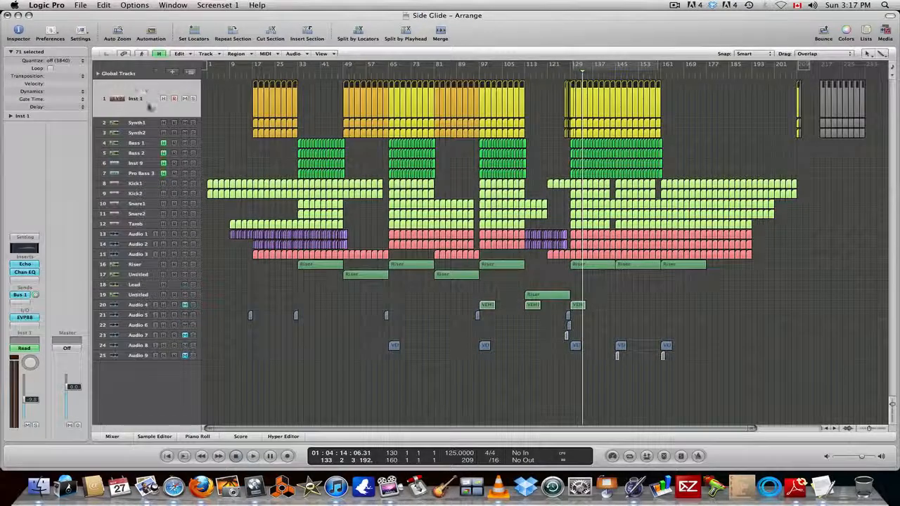
{"action": "left_click", "coordinate": [147, 122]}
{"action": "left_click", "coordinate": [144, 130]}
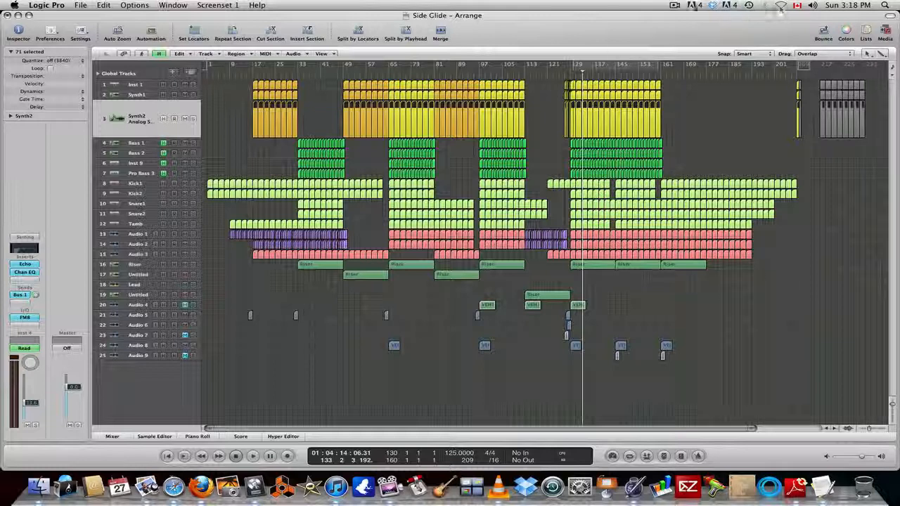
{"action": "left_click", "coordinate": [675, 6]}
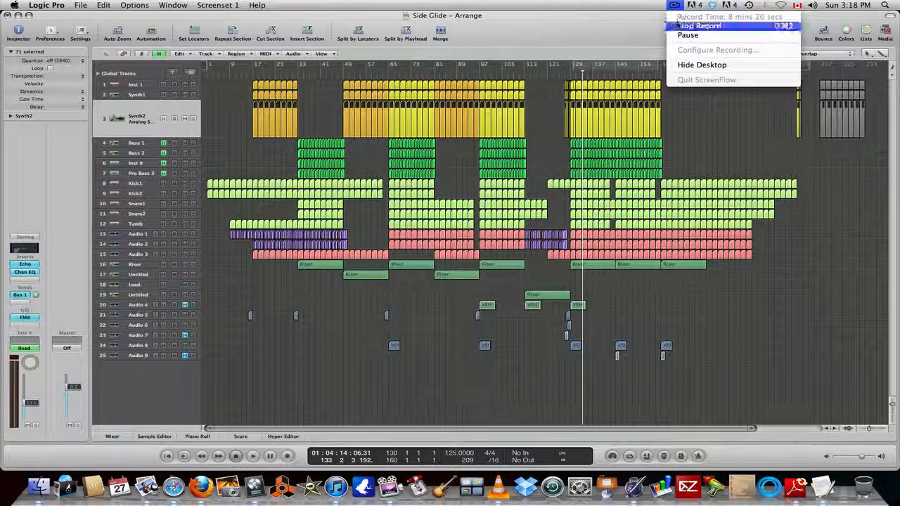